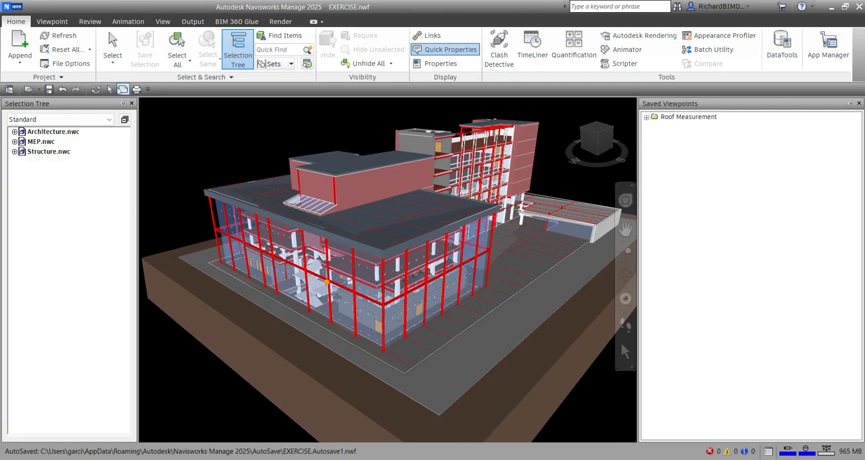
- Enable sectioning on the building model
{"action": "left_click", "coordinate": [52, 21]}
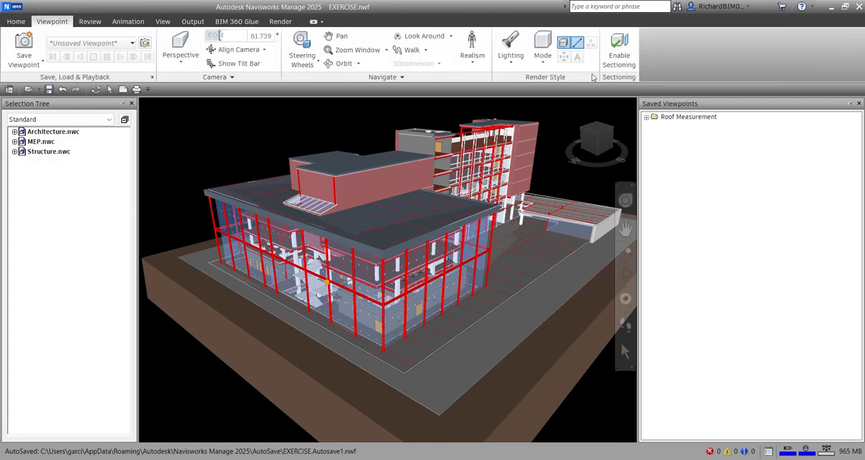
{"action": "left_click", "coordinate": [623, 81]}
{"action": "left_click", "coordinate": [621, 53]}
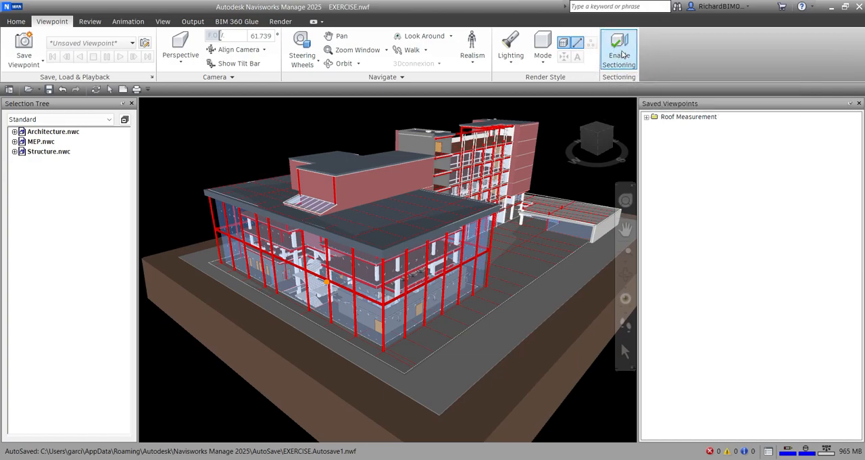
{"action": "left_click", "coordinate": [621, 54]}
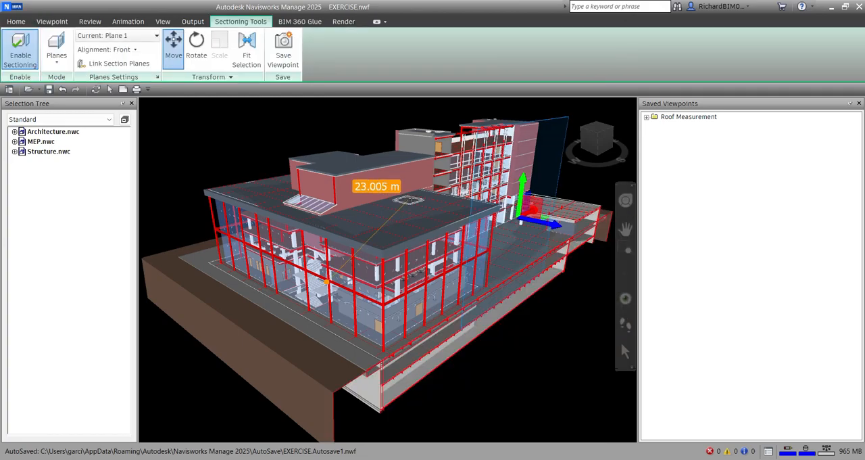
{"action": "middle_click_drag", "start_coordinate": [238, 124], "coordinate": [236, 131]}
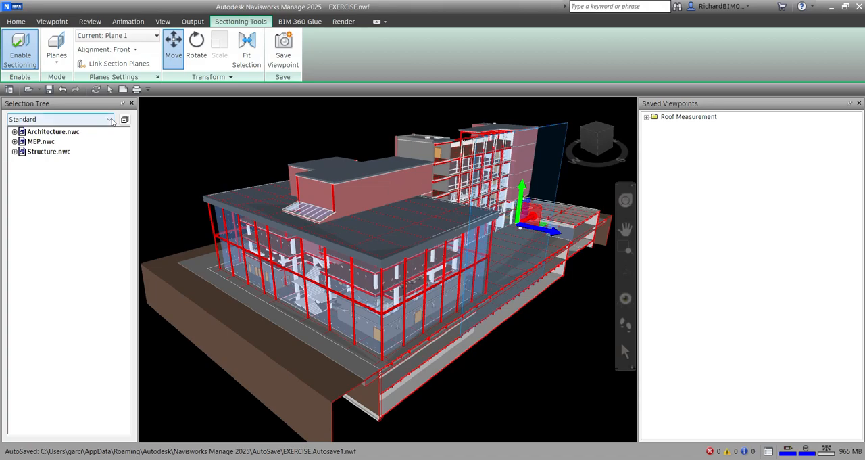
- Switch the sectioning mode to Box and move the section box horizontally through the building and slightly downward
{"action": "left_click", "coordinate": [56, 63]}
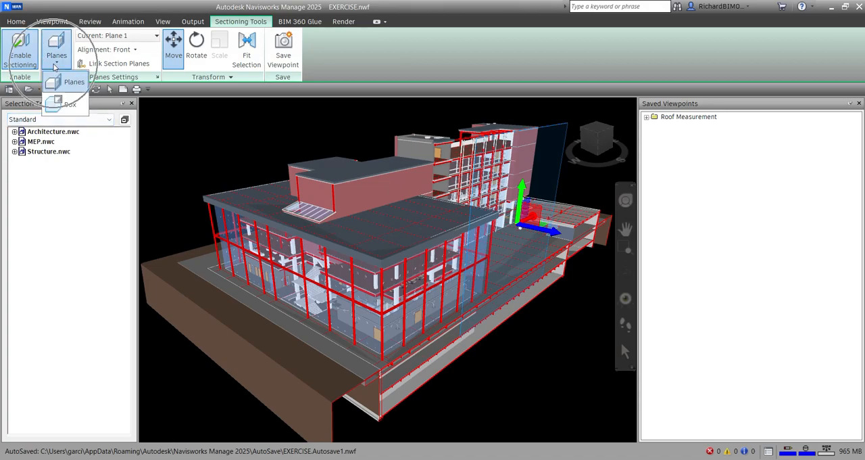
{"action": "left_click", "coordinate": [71, 105]}
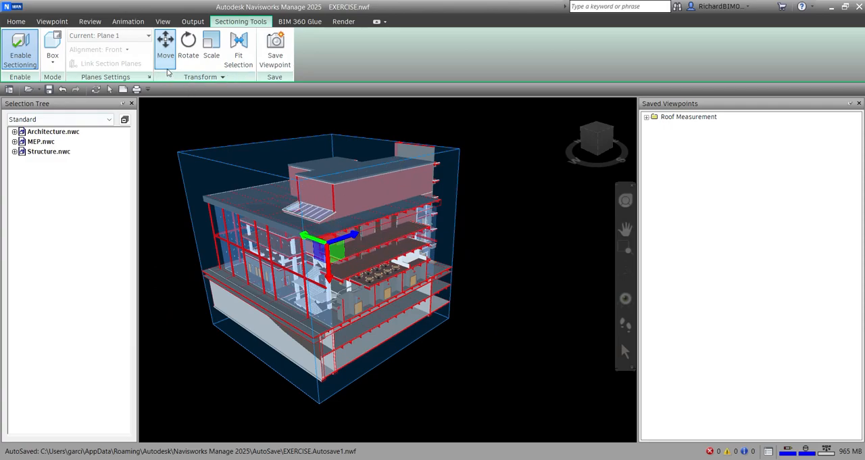
{"action": "key", "text": "ctrl"}
{"action": "key", "text": "ctrl"}
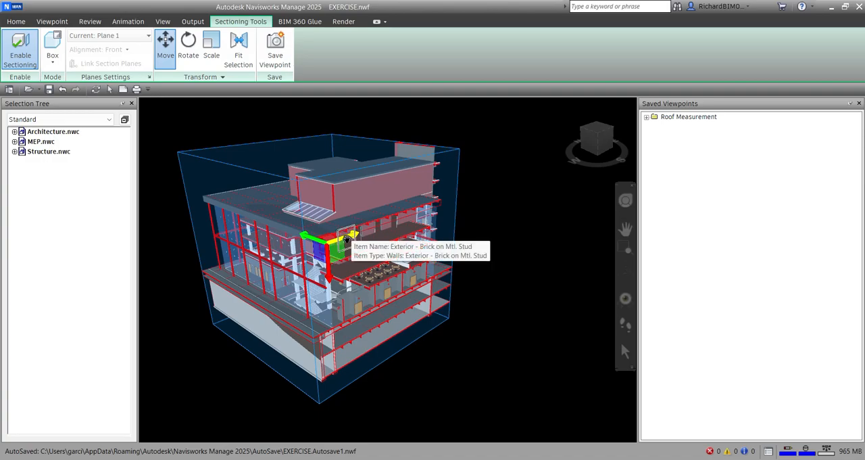
{"action": "mouse_move", "coordinate": [348, 238]}
{"action": "left_mouse_down"}
{"action": "mouse_move", "coordinate": [433, 215]}
{"action": "mouse_move", "coordinate": [301, 263]}
{"action": "mouse_move", "coordinate": [405, 206]}
{"action": "mouse_move", "coordinate": [337, 245]}
{"action": "mouse_move", "coordinate": [379, 227]}
{"action": "mouse_move", "coordinate": [358, 233]}
{"action": "mouse_move", "coordinate": [387, 242]}
{"action": "mouse_move", "coordinate": [321, 221]}
{"action": "mouse_move", "coordinate": [362, 236]}
{"action": "left_mouse_up"}
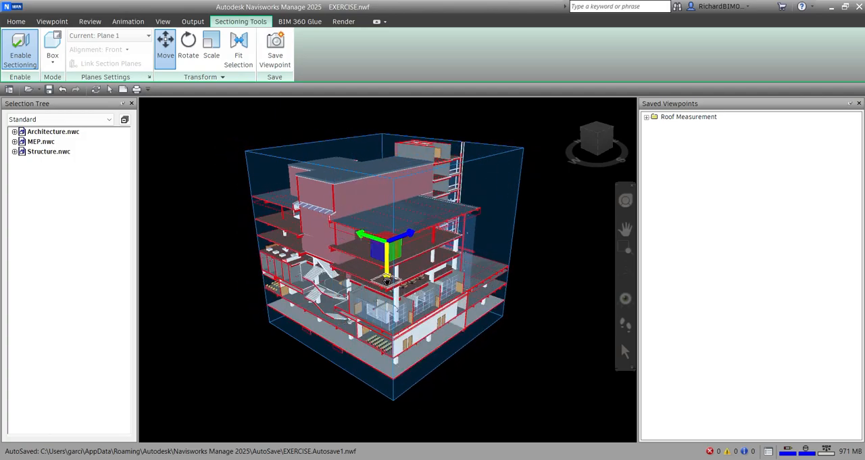
{"action": "mouse_move", "coordinate": [389, 279]}
{"action": "left_mouse_down"}
{"action": "mouse_move", "coordinate": [387, 220]}
{"action": "mouse_move", "coordinate": [368, 396]}
{"action": "mouse_move", "coordinate": [378, 291]}
{"action": "left_mouse_up"}
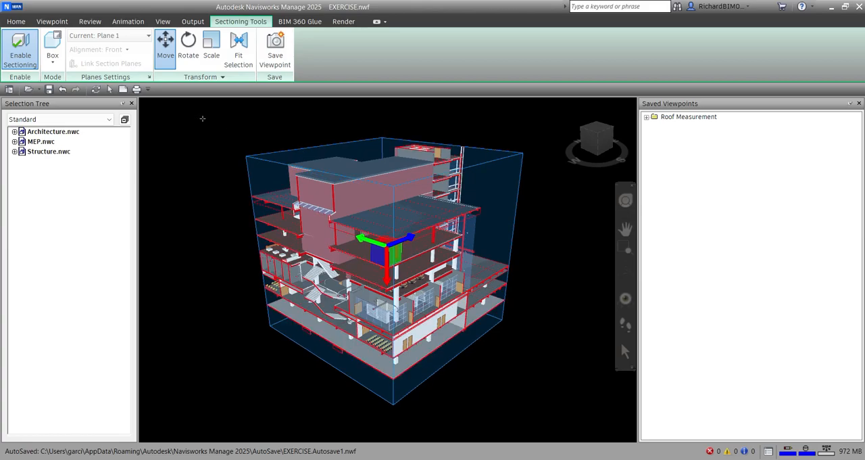
- Rotate the section box about its vertical axis and move it towards the glazed front of the building
{"action": "left_click", "coordinate": [189, 53]}
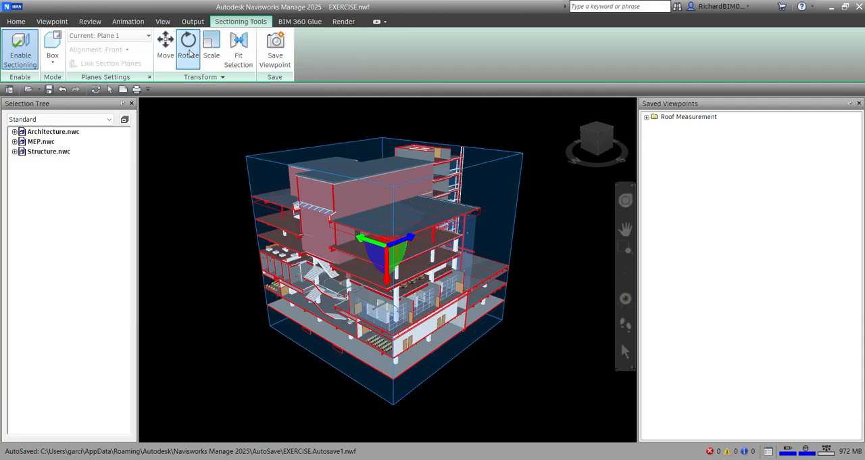
{"action": "mouse_move", "coordinate": [400, 255]}
{"action": "left_mouse_down"}
{"action": "mouse_move", "coordinate": [382, 252]}
{"action": "mouse_move", "coordinate": [418, 280]}
{"action": "mouse_move", "coordinate": [375, 238]}
{"action": "mouse_move", "coordinate": [345, 254]}
{"action": "mouse_move", "coordinate": [404, 259]}
{"action": "mouse_move", "coordinate": [389, 260]}
{"action": "left_mouse_up"}
{"action": "left_click", "coordinate": [166, 49]}
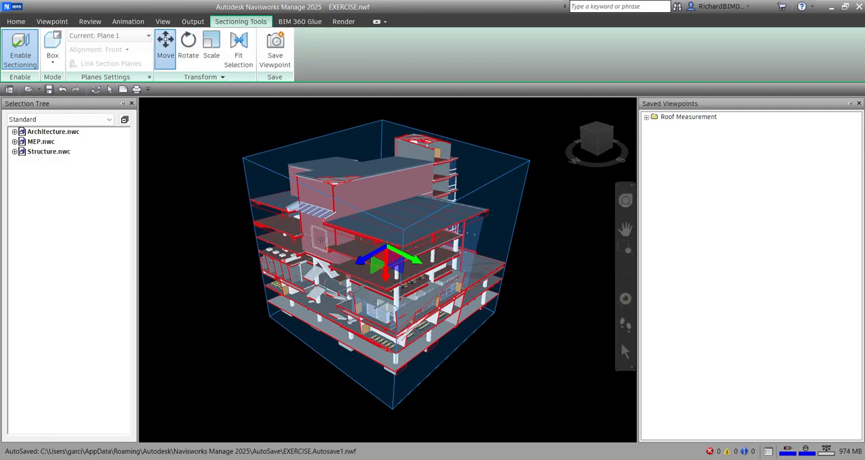
{"action": "left_click_drag", "start_coordinate": [364, 259], "coordinate": [318, 255]}
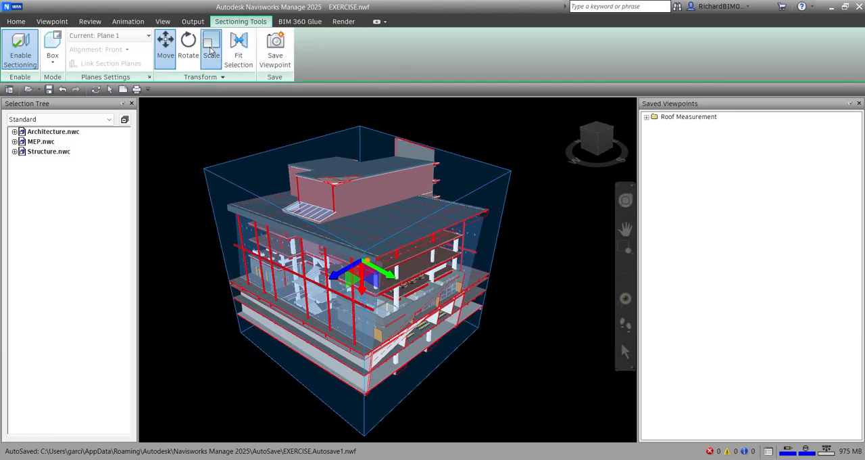
- Scale up the section box along its axes so that it encloses more of the building and the ground
{"action": "left_click", "coordinate": [211, 53]}
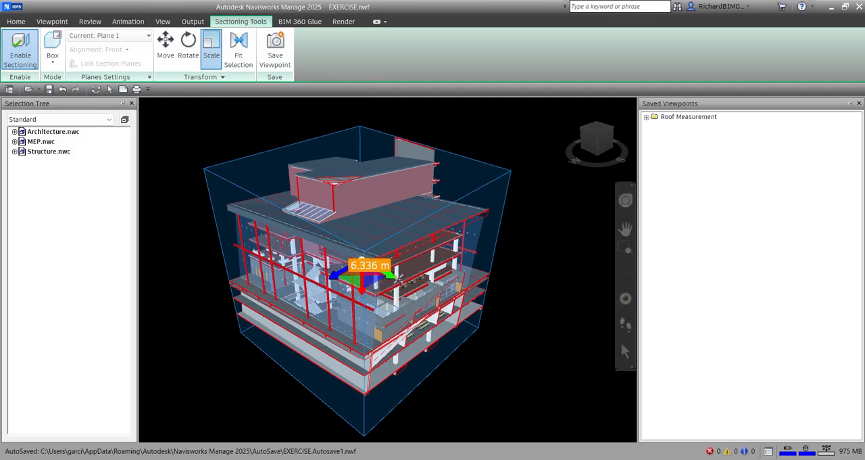
{"action": "left_click_drag", "start_coordinate": [389, 273], "coordinate": [295, 278]}
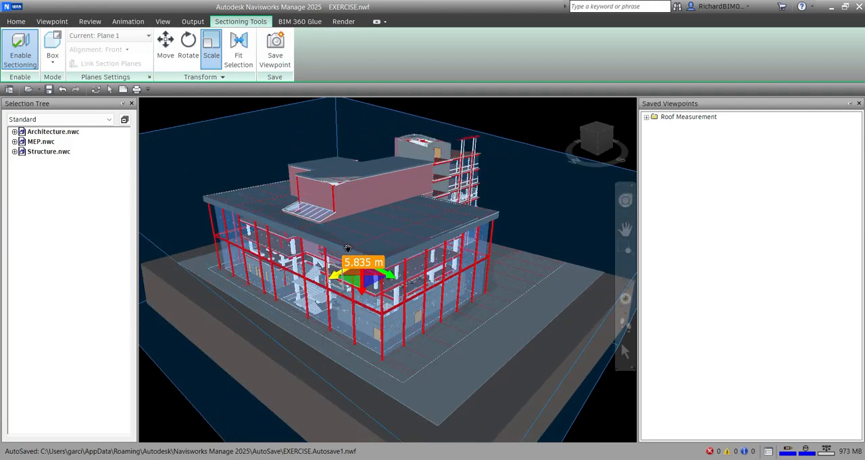
{"action": "mouse_move", "coordinate": [361, 289]}
{"action": "left_mouse_down"}
{"action": "mouse_move", "coordinate": [365, 325]}
{"action": "mouse_move", "coordinate": [363, 288]}
{"action": "left_mouse_up"}
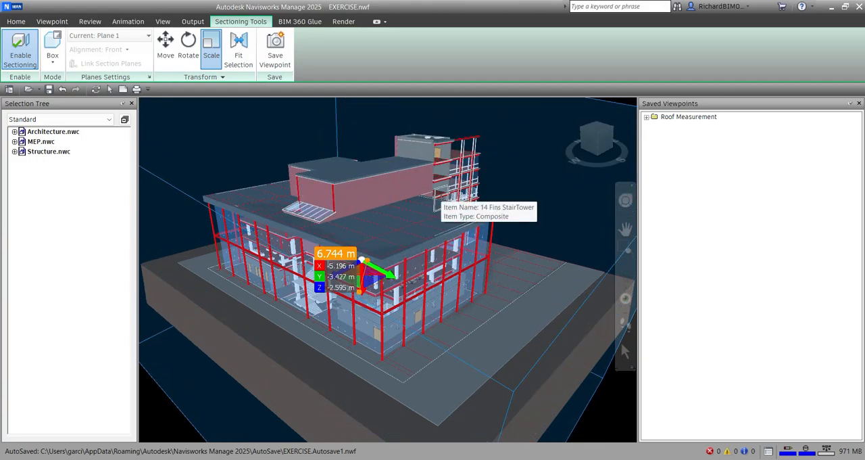
{"action": "scroll", "coordinate": [479, 333], "scroll_direction": "down", "scroll_amount": 3}
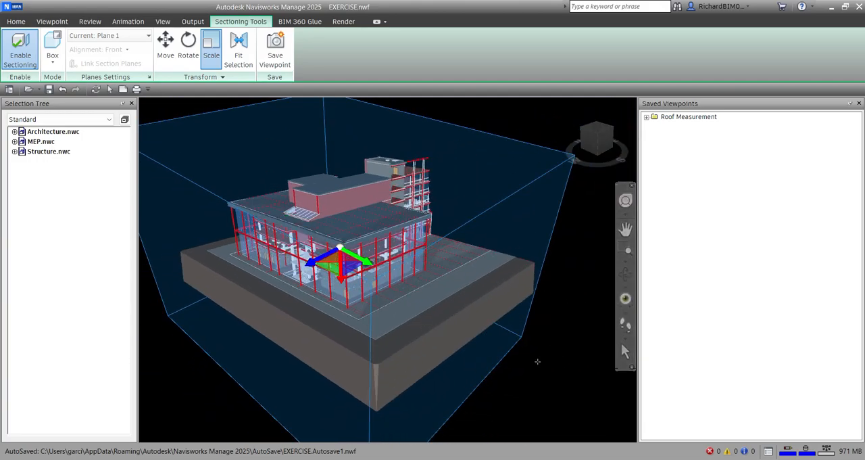
- Reset the section box to its default size and position with Fit Selection and switch the sectioning mode to Planes
{"action": "left_click", "coordinate": [240, 48]}
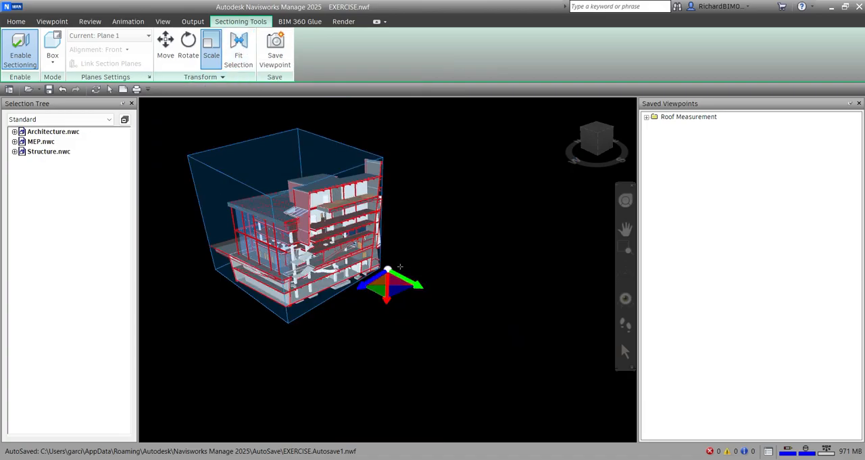
{"action": "left_click", "coordinate": [56, 63]}
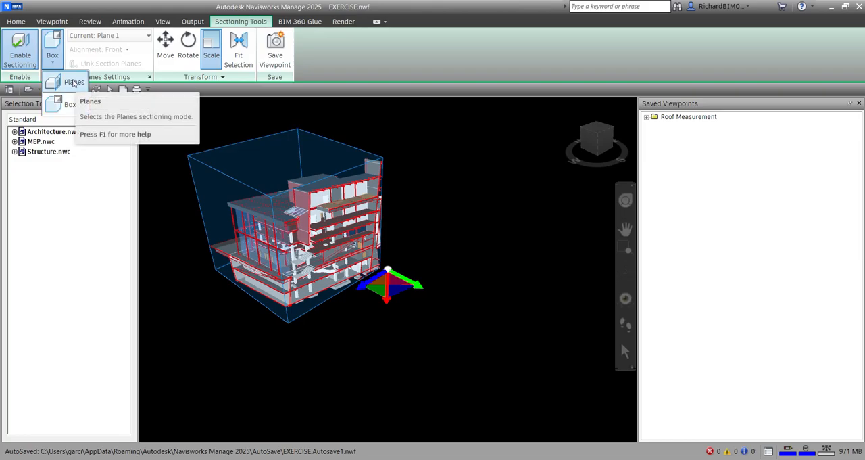
{"action": "left_click", "coordinate": [73, 83]}
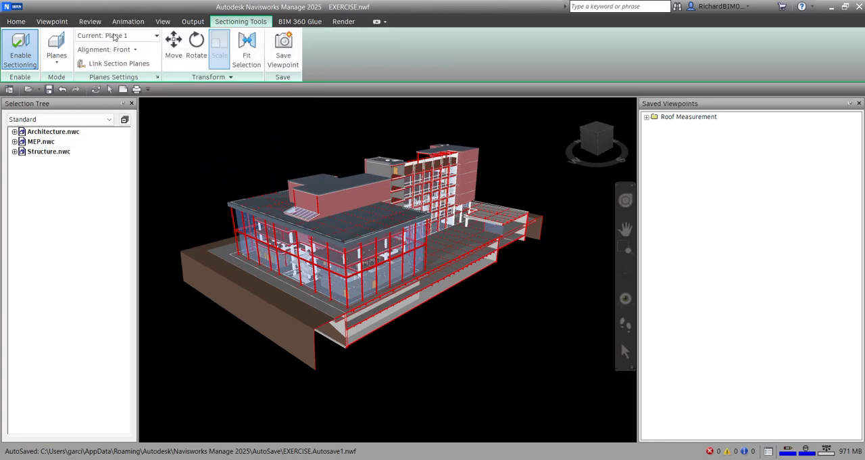
- Turn section Plane 1 off and back on
{"action": "left_click", "coordinate": [113, 35]}
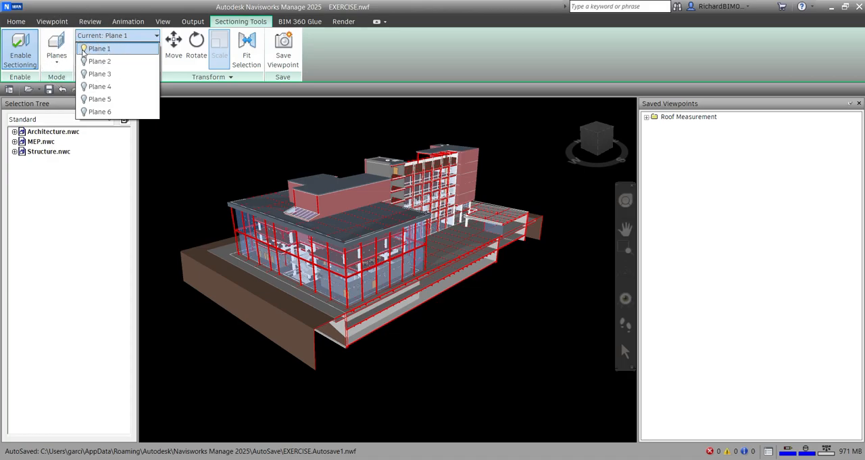
{"action": "left_click", "coordinate": [84, 49]}
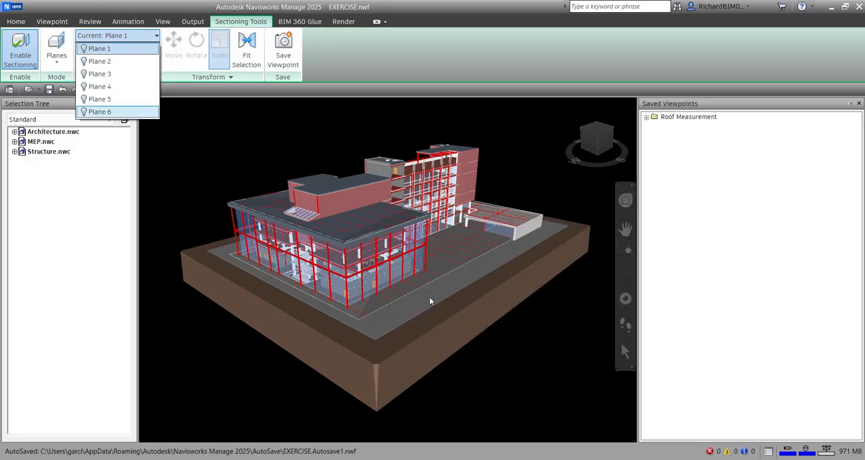
{"action": "left_click", "coordinate": [83, 49]}
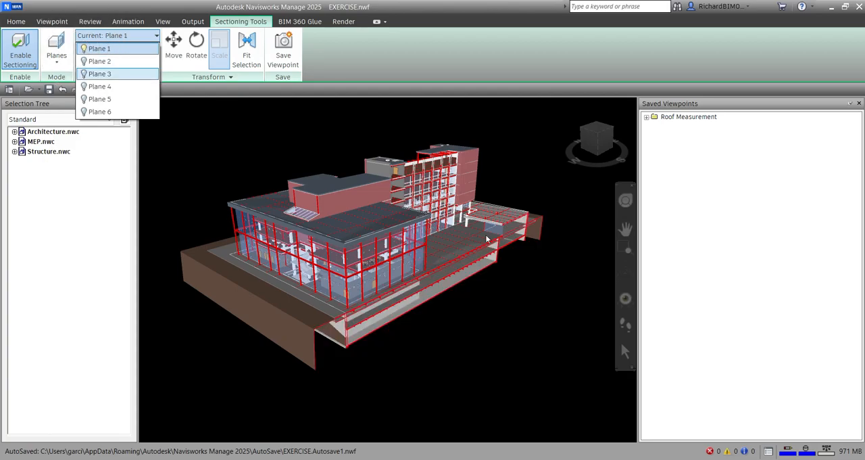
{"action": "left_click", "coordinate": [269, 118]}
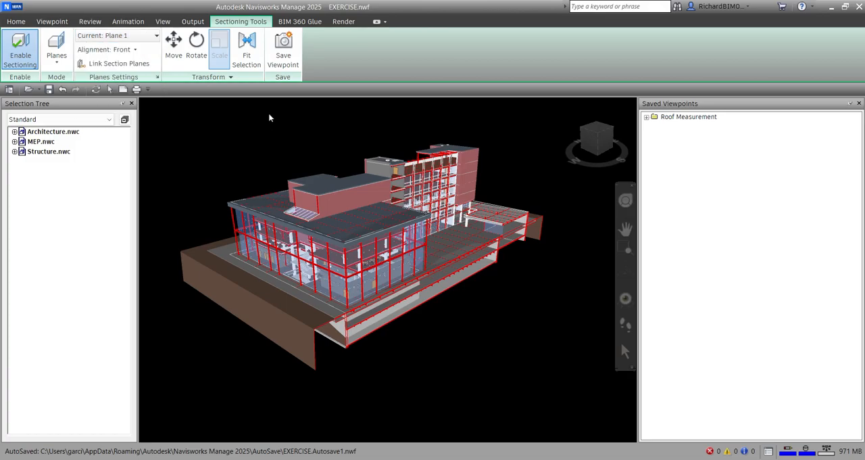
- Show the Move gizmo on section Plane 1, keeping its Front alignment
{"action": "left_click", "coordinate": [127, 54]}
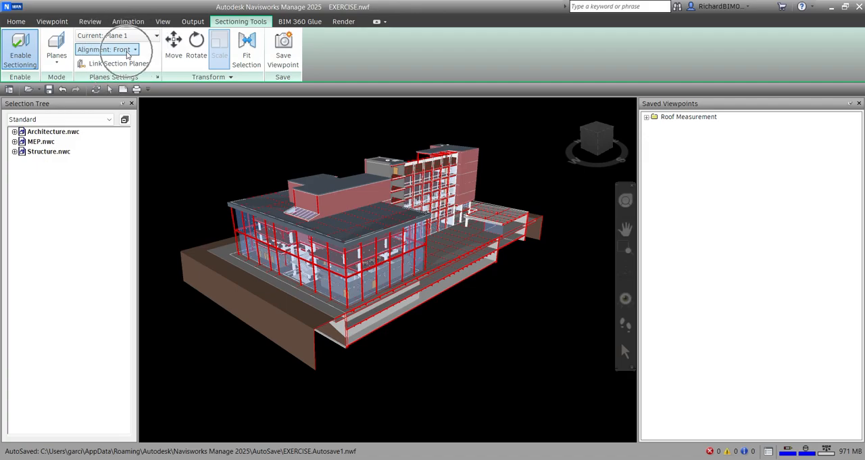
{"action": "left_click", "coordinate": [127, 54]}
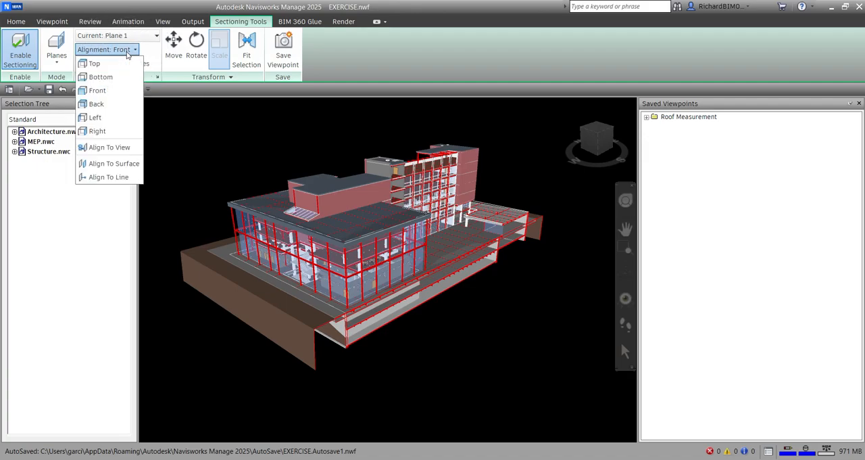
{"action": "left_click", "coordinate": [126, 54]}
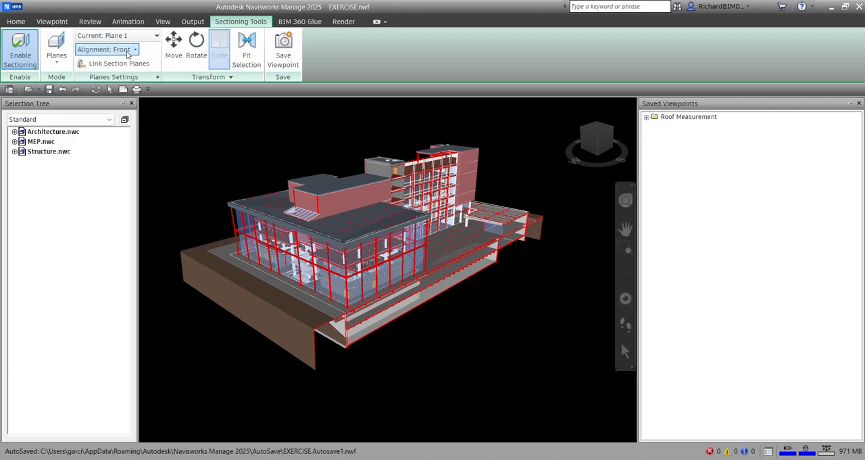
{"action": "left_click", "coordinate": [173, 46]}
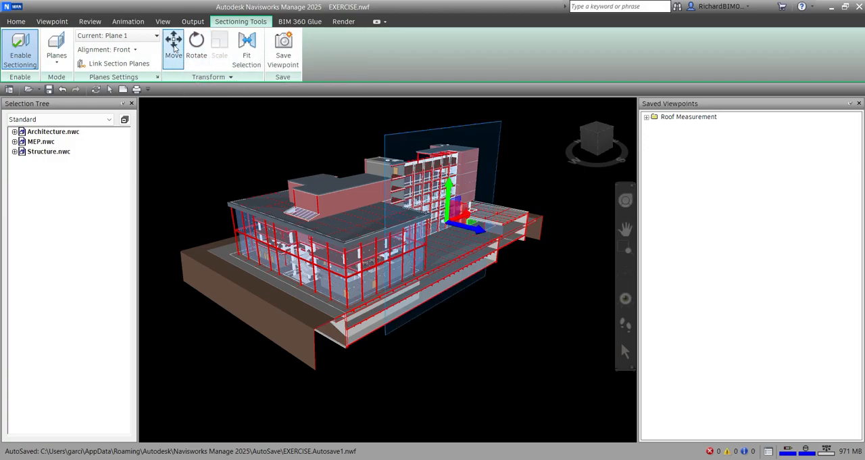
{"action": "left_click", "coordinate": [174, 46]}
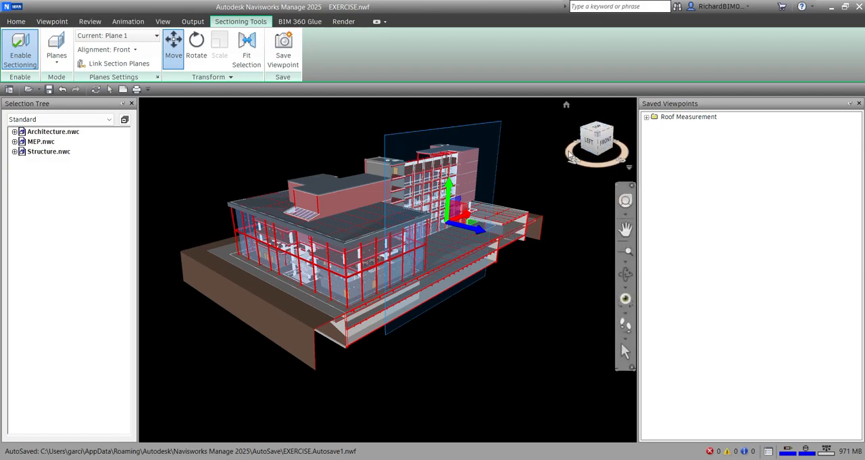
- Examine the sectioned building and the section plane from above and from its other sides
{"action": "key", "text": "ctrl"}
{"action": "key", "text": "ctrl"}
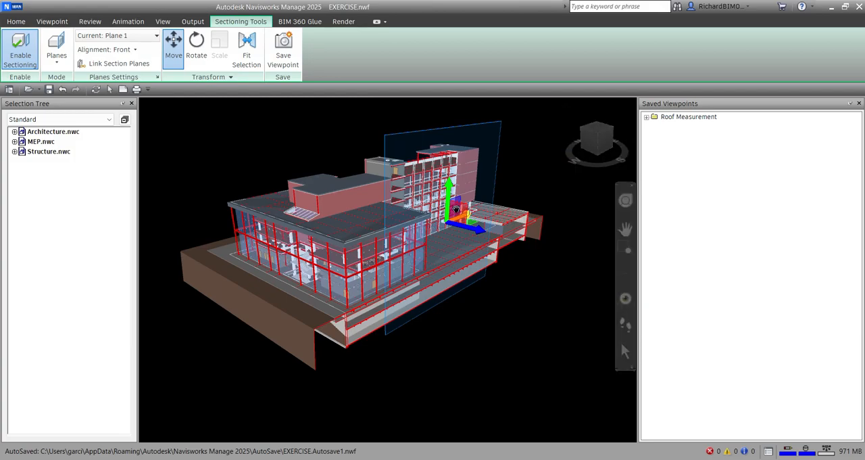
{"action": "key", "text": "ctrl"}
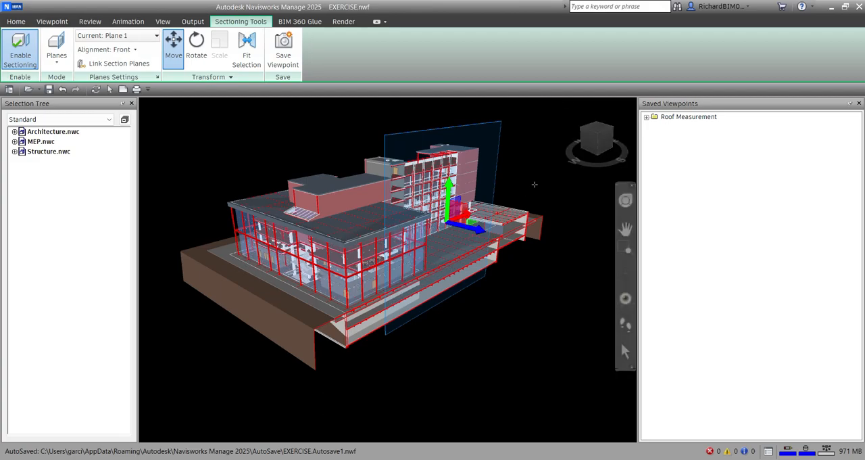
{"action": "key", "text": "ctrl"}
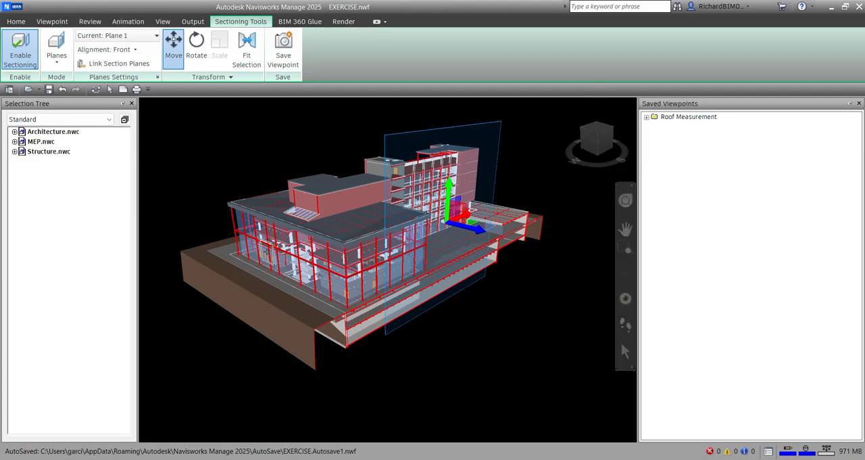
{"action": "middle_click_drag", "start_coordinate": [492, 329], "coordinate": [431, 354], "text": "shift"}
{"action": "middle_click_drag", "start_coordinate": [444, 301], "coordinate": [447, 350]}
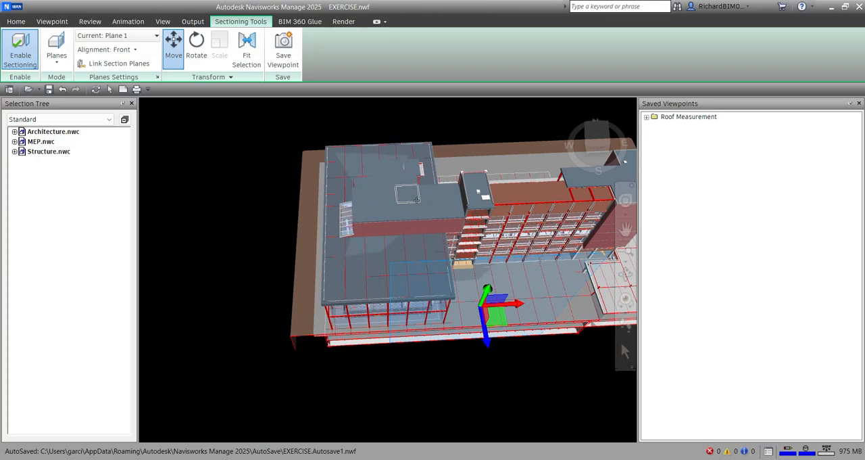
{"action": "middle_click_drag", "start_coordinate": [422, 267], "coordinate": [487, 304], "text": "shift"}
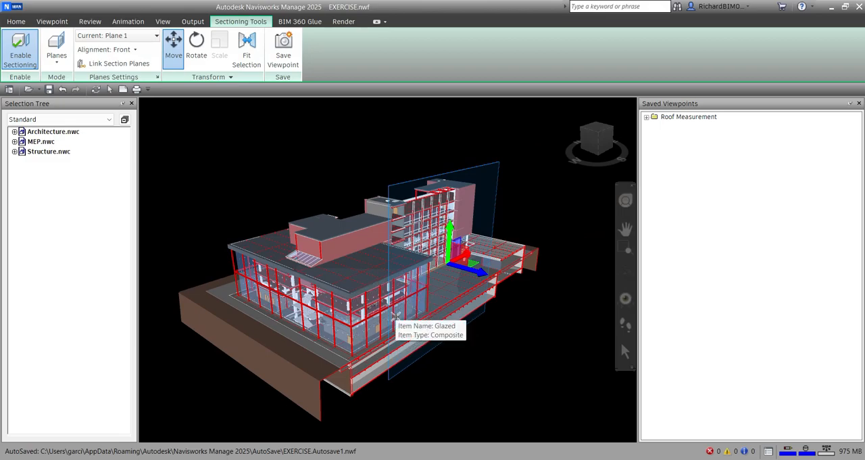
{"action": "middle_click_drag", "start_coordinate": [298, 301], "coordinate": [418, 303], "text": "shift"}
{"action": "middle_click_drag", "start_coordinate": [361, 322], "coordinate": [496, 255]}
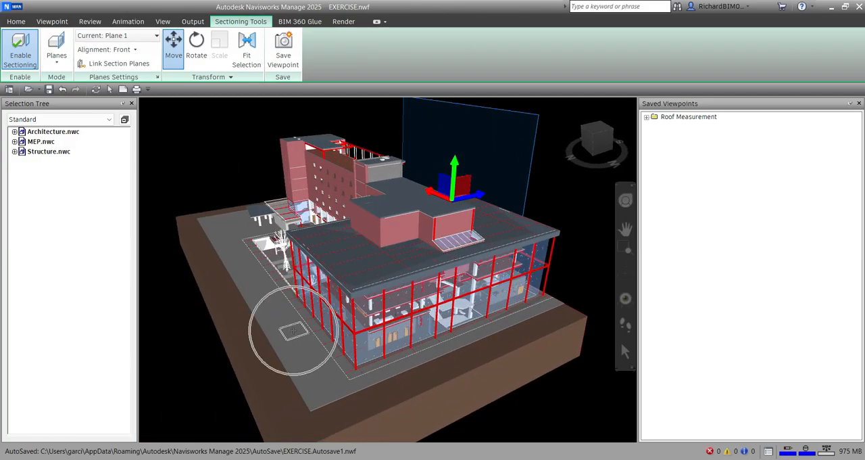
{"action": "middle_click_drag", "start_coordinate": [319, 309], "coordinate": [343, 344], "text": "shift"}
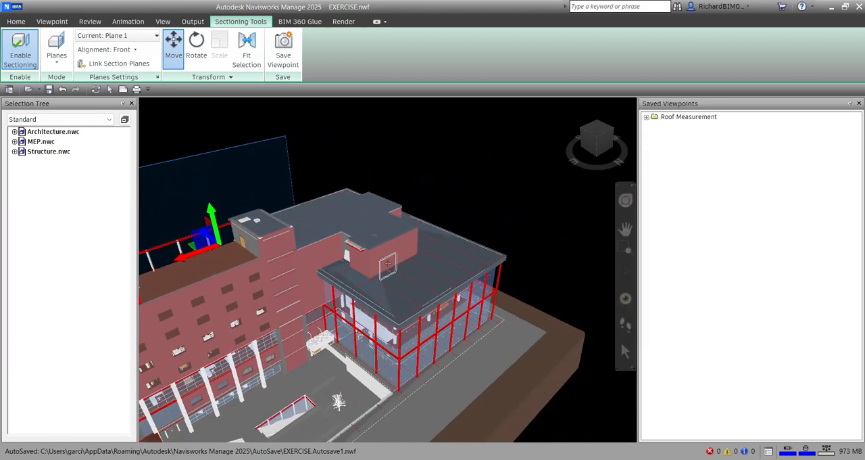
- Nudge section Plane 1 slightly outward along its normal at the front of the building
{"action": "middle_click_drag", "start_coordinate": [446, 245], "coordinate": [259, 236], "text": "shift"}
{"action": "scroll", "coordinate": [260, 236], "scroll_direction": "down", "scroll_amount": 3}
{"action": "middle_click_drag", "start_coordinate": [326, 259], "coordinate": [289, 227]}
{"action": "scroll", "coordinate": [446, 282], "scroll_direction": "down", "scroll_amount": 1}
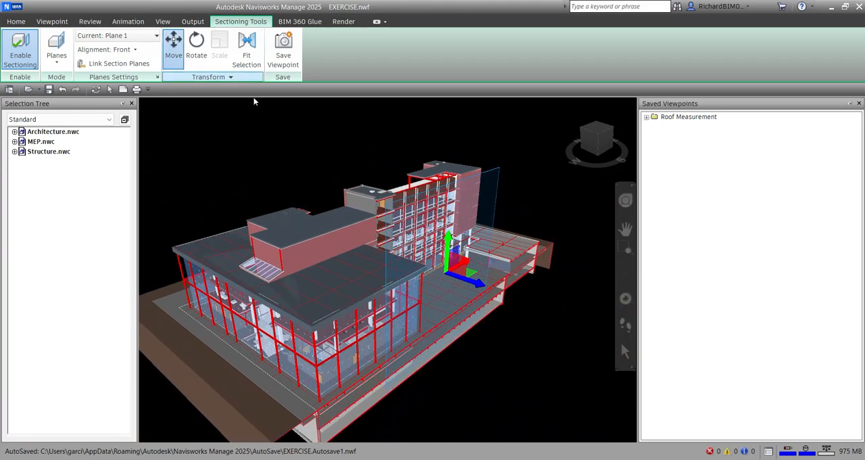
{"action": "mouse_move", "coordinate": [477, 285]}
{"action": "left_mouse_down"}
{"action": "mouse_move", "coordinate": [514, 292]}
{"action": "mouse_move", "coordinate": [446, 268]}
{"action": "mouse_move", "coordinate": [498, 289]}
{"action": "mouse_move", "coordinate": [476, 282]}
{"action": "left_mouse_up"}
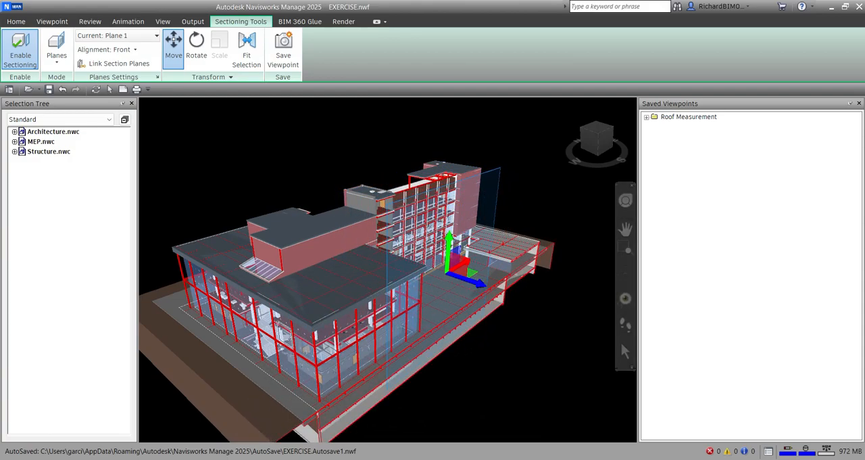
{"action": "middle_click_drag", "start_coordinate": [287, 336], "coordinate": [318, 304]}
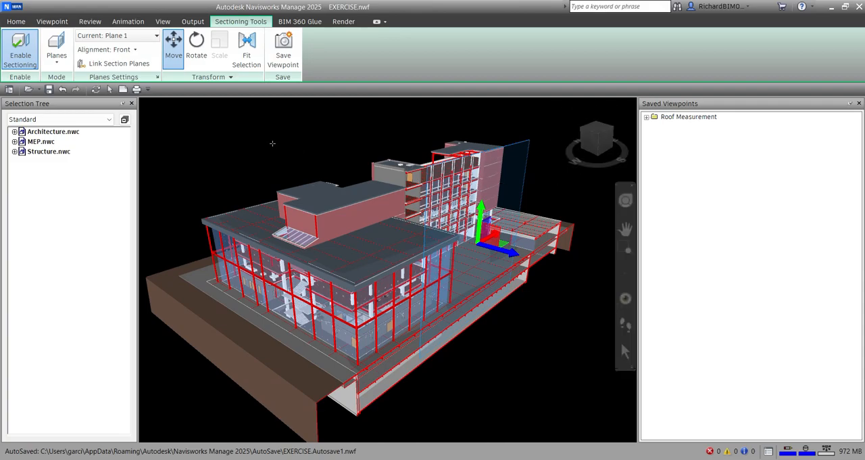
- Turn on section Plane 2, make it the current plane and nudge it slightly outward along its normal
{"action": "left_click", "coordinate": [98, 37]}
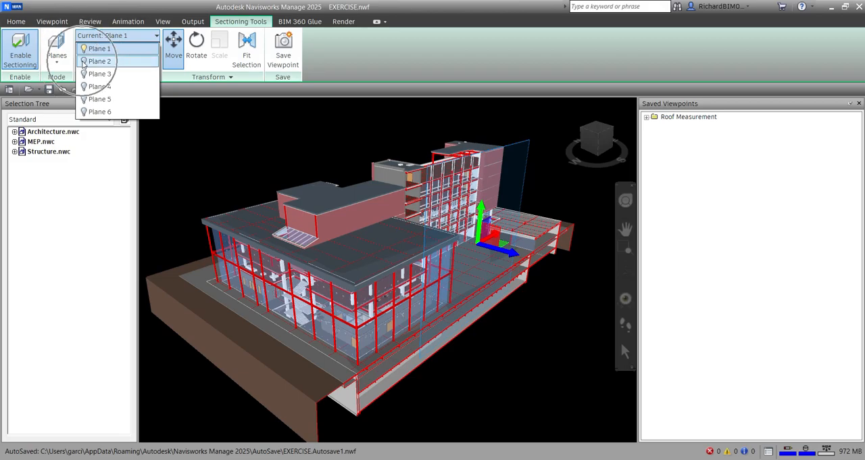
{"action": "left_click", "coordinate": [83, 61]}
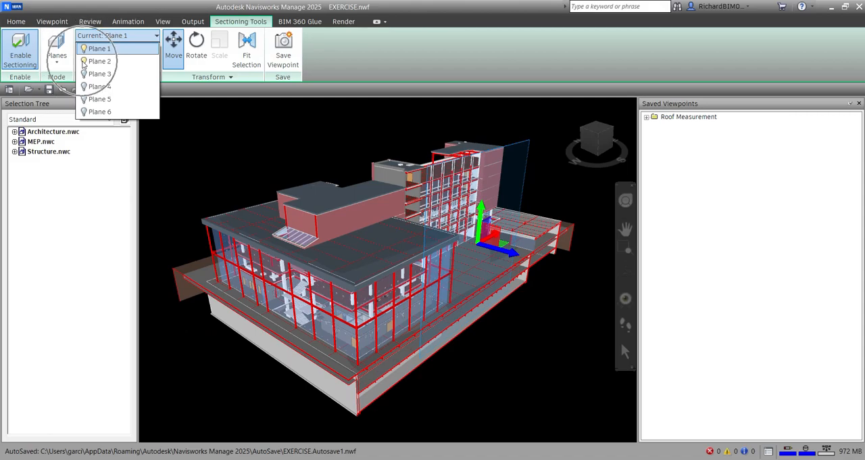
{"action": "left_click", "coordinate": [145, 7]}
{"action": "left_click", "coordinate": [131, 37]}
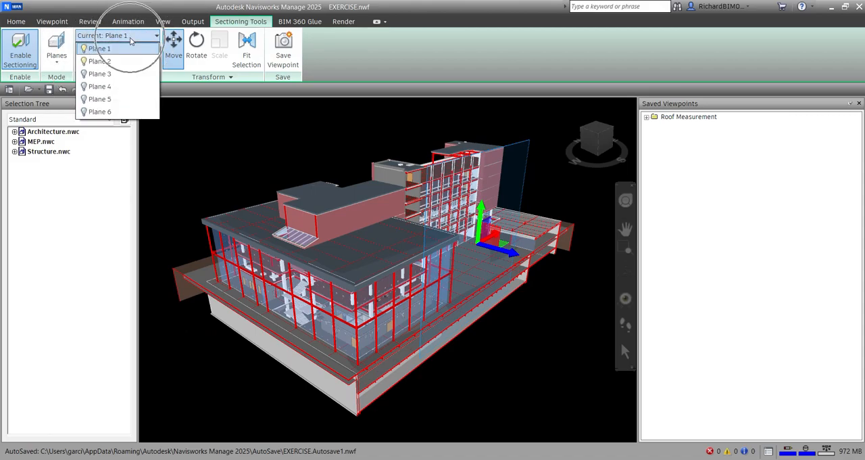
{"action": "left_click", "coordinate": [111, 61]}
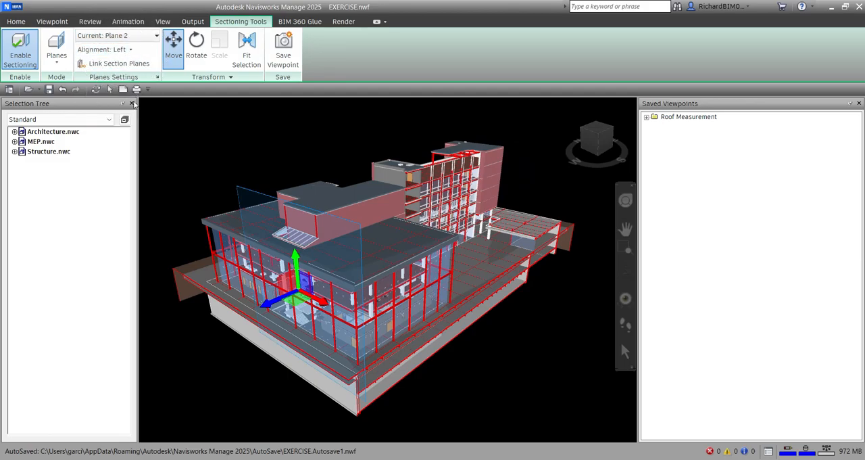
{"action": "mouse_move", "coordinate": [267, 302]}
{"action": "left_mouse_down"}
{"action": "mouse_move", "coordinate": [329, 264]}
{"action": "mouse_move", "coordinate": [267, 302]}
{"action": "left_mouse_up"}
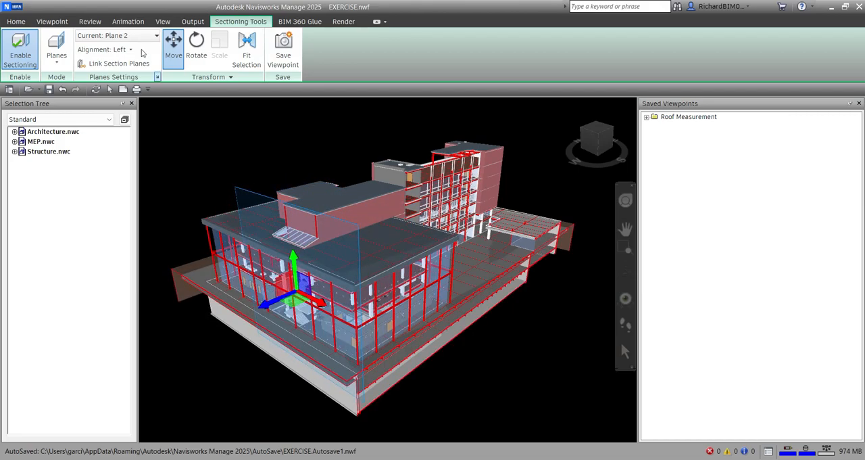
- Turn on section Plane 3 and make it the current plane
{"action": "left_click", "coordinate": [122, 35]}
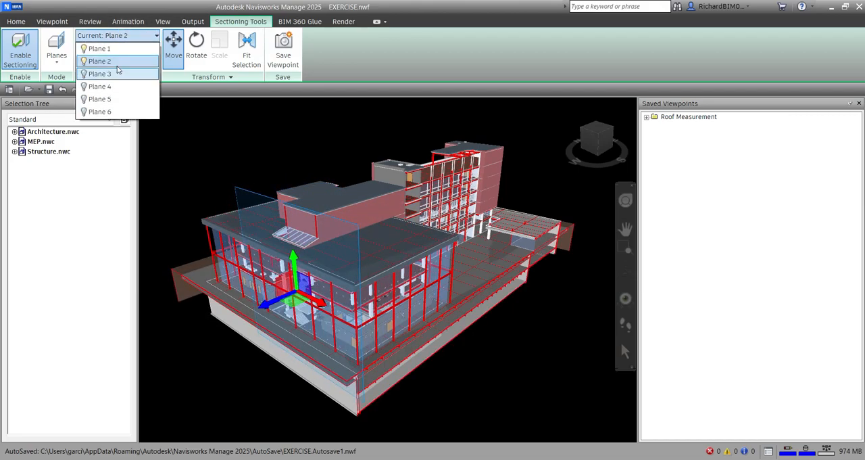
{"action": "left_click", "coordinate": [193, 6]}
{"action": "middle_click_drag", "start_coordinate": [492, 262], "coordinate": [370, 265], "text": "shift"}
{"action": "mouse_move", "coordinate": [597, 163]}
{"action": "middle_mouse_down", "text": "shift"}
{"action": "mouse_move", "coordinate": [554, 183]}
{"action": "mouse_move", "coordinate": [594, 161]}
{"action": "middle_mouse_up", "text": "shift"}
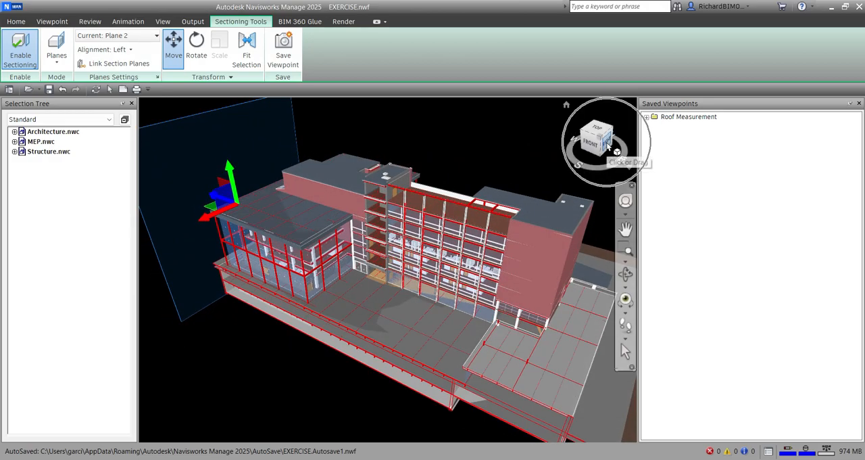
{"action": "middle_click_drag", "start_coordinate": [392, 273], "coordinate": [598, 262], "text": "shift"}
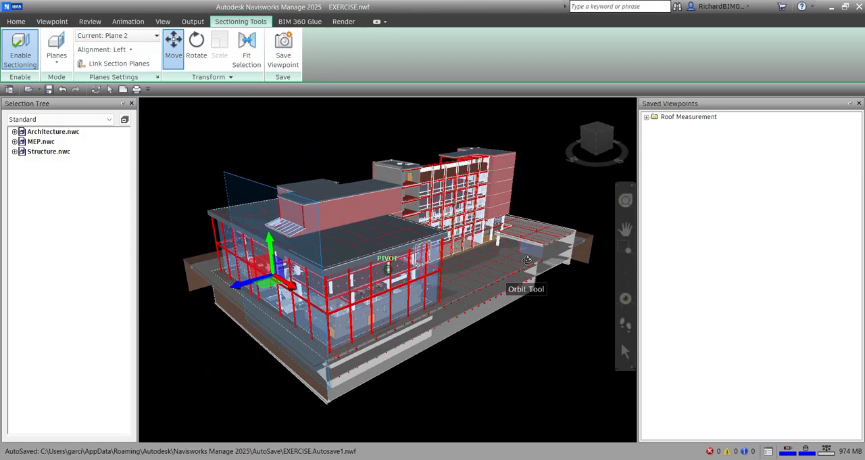
{"action": "left_click", "coordinate": [132, 37]}
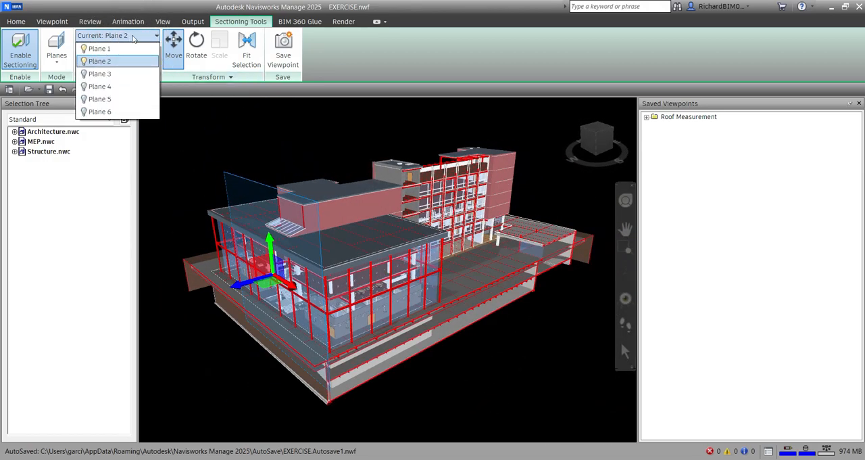
{"action": "left_click", "coordinate": [84, 74]}
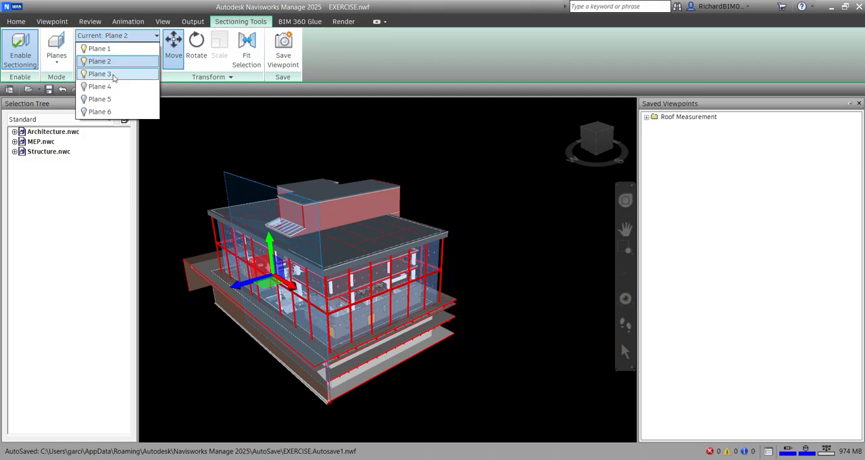
{"action": "left_click", "coordinate": [114, 74]}
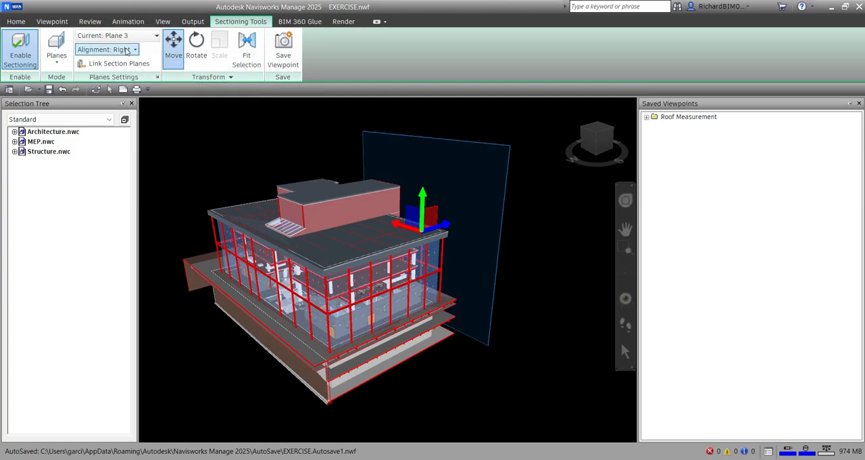
- Set section Plane 3's alignment to Right and shift the plane slightly along its normal
{"action": "left_click", "coordinate": [129, 50]}
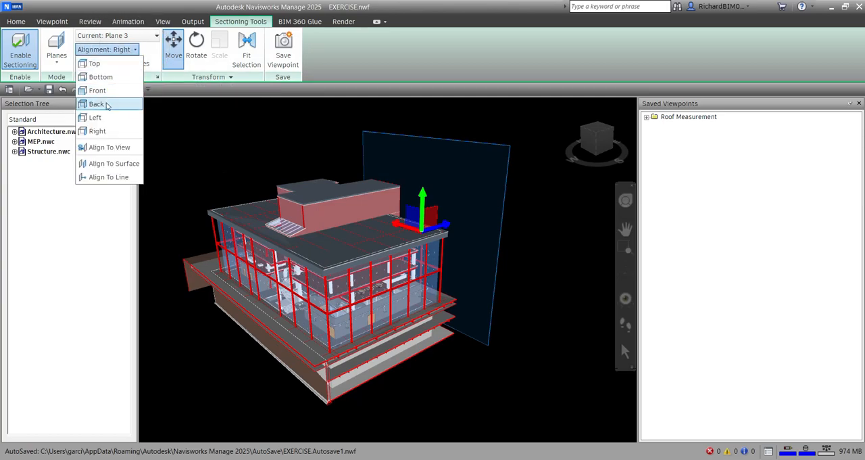
{"action": "left_click", "coordinate": [106, 131]}
{"action": "middle_click_drag", "start_coordinate": [396, 244], "coordinate": [317, 265], "text": "shift"}
{"action": "mouse_move", "coordinate": [402, 266]}
{"action": "left_mouse_down"}
{"action": "mouse_move", "coordinate": [441, 276]}
{"action": "mouse_move", "coordinate": [386, 269]}
{"action": "left_mouse_up"}
{"action": "middle_click_drag", "start_coordinate": [430, 271], "coordinate": [563, 250], "text": "shift"}
{"action": "middle_click_drag", "start_coordinate": [286, 185], "coordinate": [355, 313], "text": "shift"}
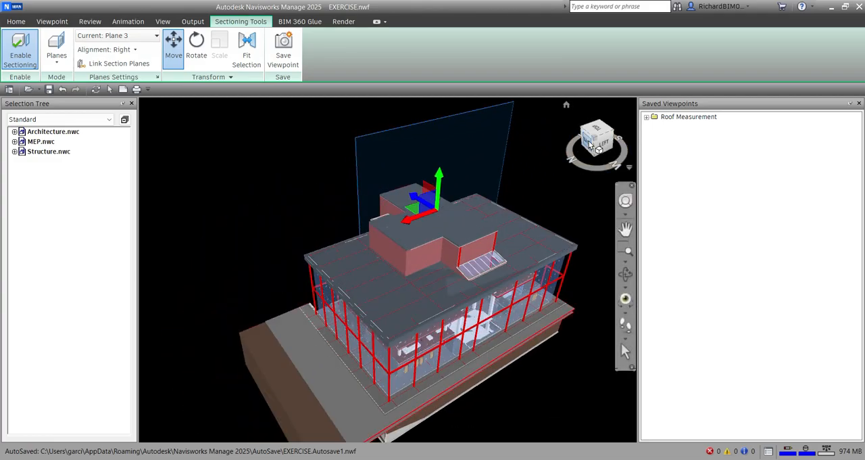
- Turn on section Plane 4 as the current plane with Back alignment and move it slightly closer to the building
{"action": "left_click", "coordinate": [151, 38]}
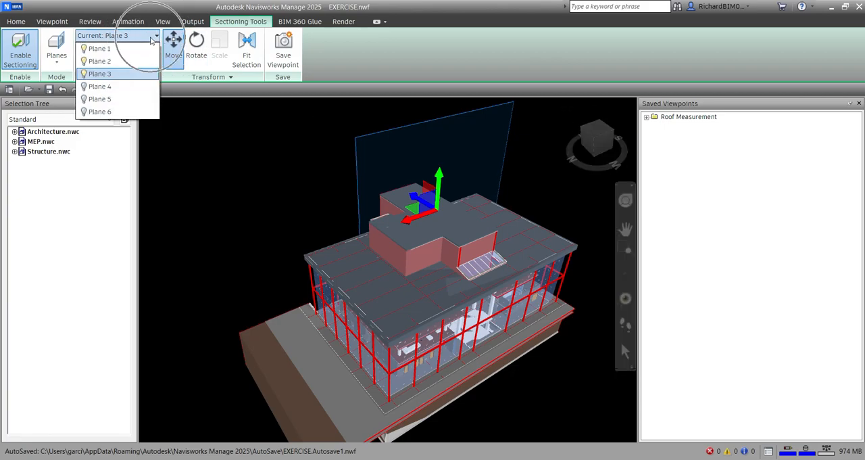
{"action": "left_click", "coordinate": [84, 87]}
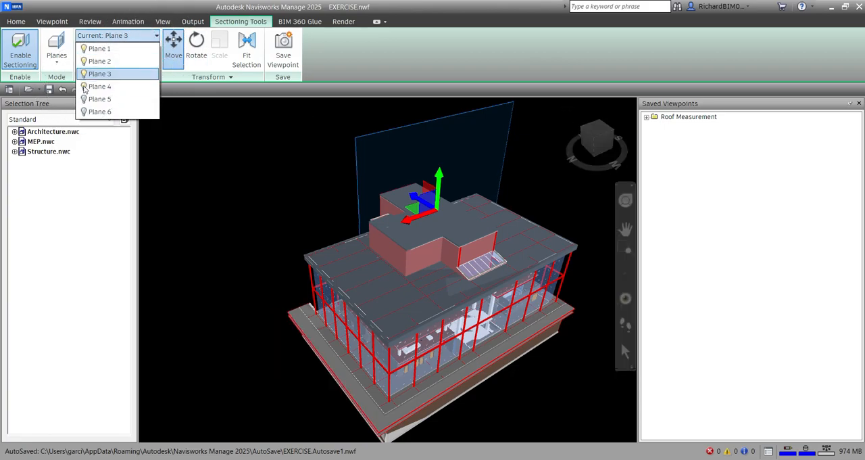
{"action": "left_click", "coordinate": [112, 89]}
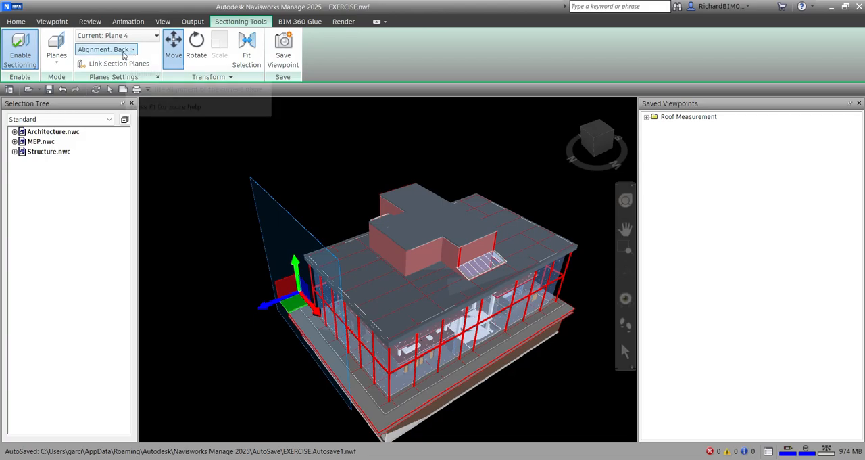
{"action": "left_click", "coordinate": [124, 54]}
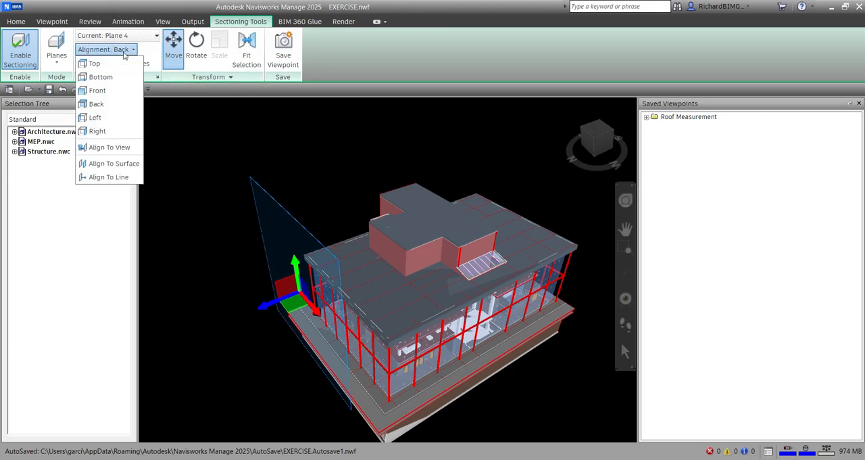
{"action": "left_click", "coordinate": [102, 104]}
{"action": "left_click_drag", "start_coordinate": [269, 305], "coordinate": [283, 297]}
{"action": "middle_click_drag", "start_coordinate": [284, 296], "coordinate": [297, 178], "text": "shift"}
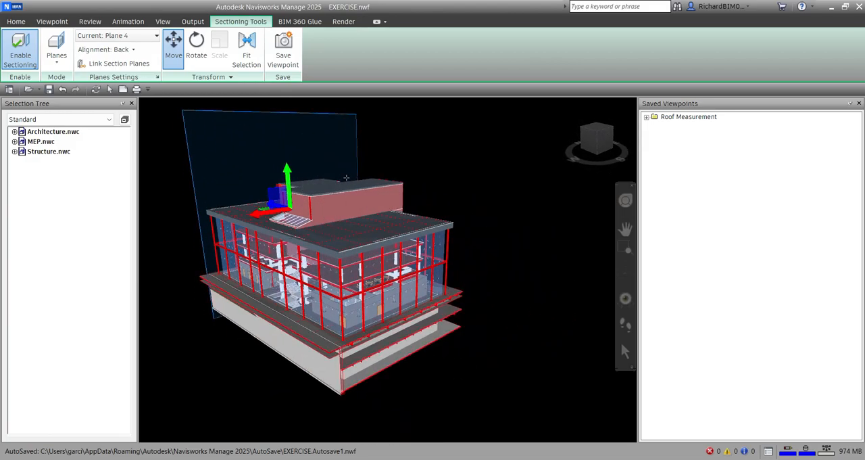
- Turn on section Plane 5 as the current plane with Top alignment and lower it slightly above the roof
{"action": "left_click", "coordinate": [143, 36]}
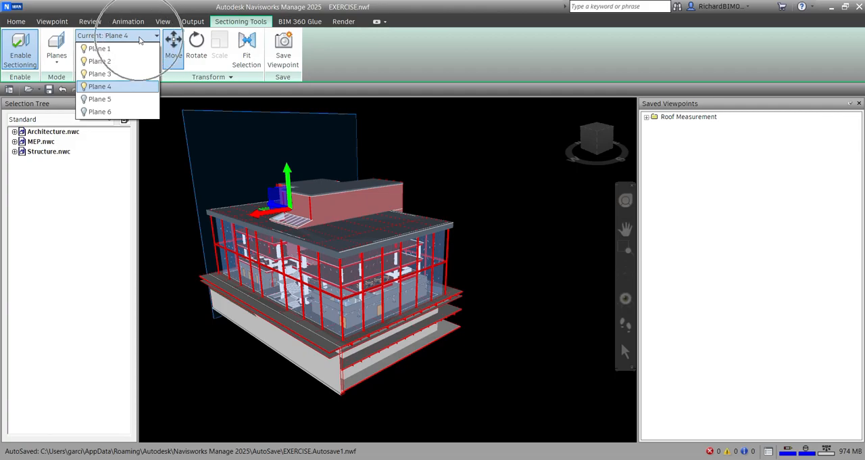
{"action": "left_click", "coordinate": [112, 101]}
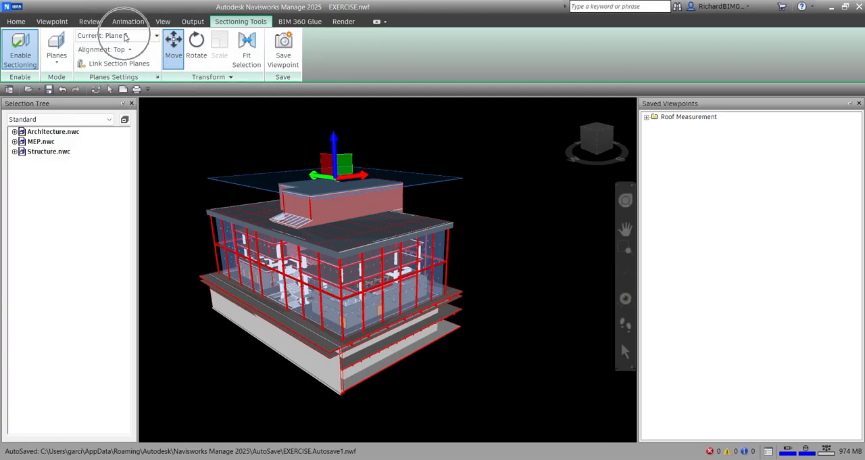
{"action": "left_click", "coordinate": [124, 51]}
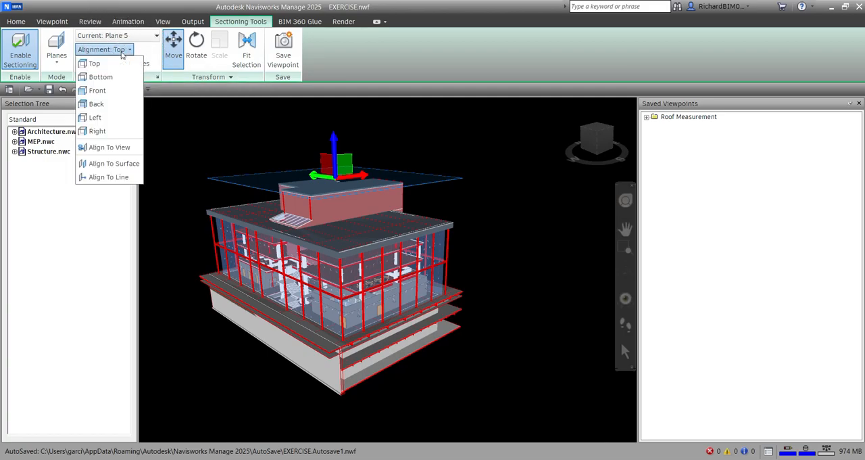
{"action": "left_click", "coordinate": [115, 63]}
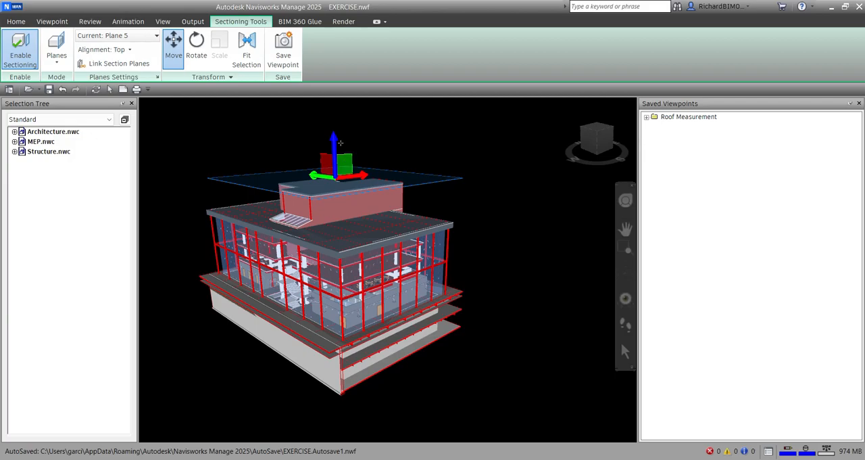
{"action": "mouse_move", "coordinate": [333, 138]}
{"action": "left_mouse_down"}
{"action": "mouse_move", "coordinate": [334, 210]}
{"action": "mouse_move", "coordinate": [333, 138]}
{"action": "left_mouse_up"}
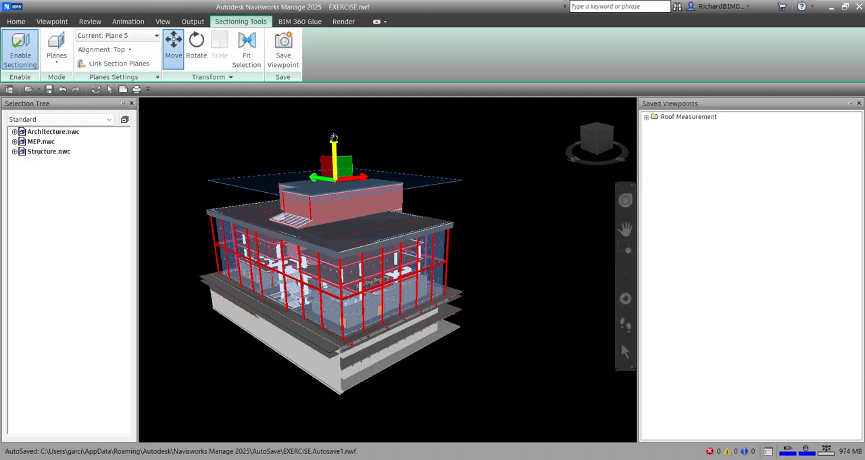
- Review the enabled state and alignment of all six planes in the Section Plane Settings, then close them
{"action": "left_click", "coordinate": [159, 79]}
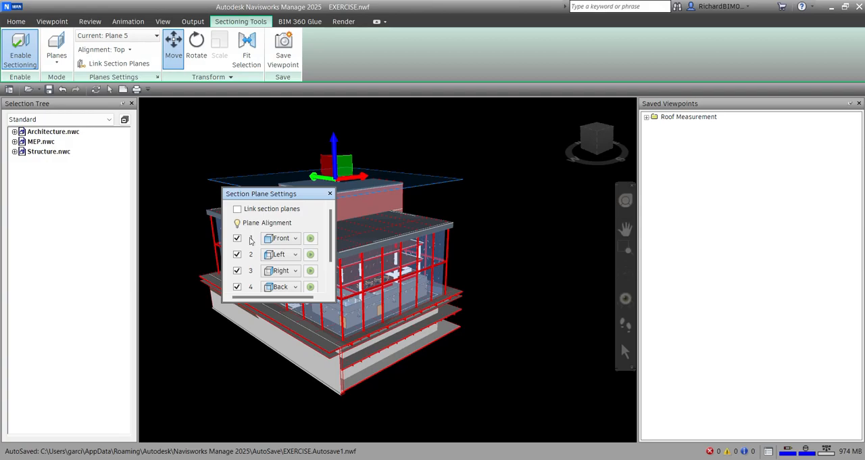
{"action": "scroll", "coordinate": [250, 283], "scroll_direction": "down", "scroll_amount": 2}
{"action": "scroll", "coordinate": [253, 271], "scroll_direction": "up", "scroll_amount": 2}
{"action": "scroll", "coordinate": [256, 244], "scroll_direction": "down", "scroll_amount": 2}
{"action": "scroll", "coordinate": [254, 231], "scroll_direction": "up", "scroll_amount": 2}
{"action": "scroll", "coordinate": [286, 253], "scroll_direction": "down", "scroll_amount": 2}
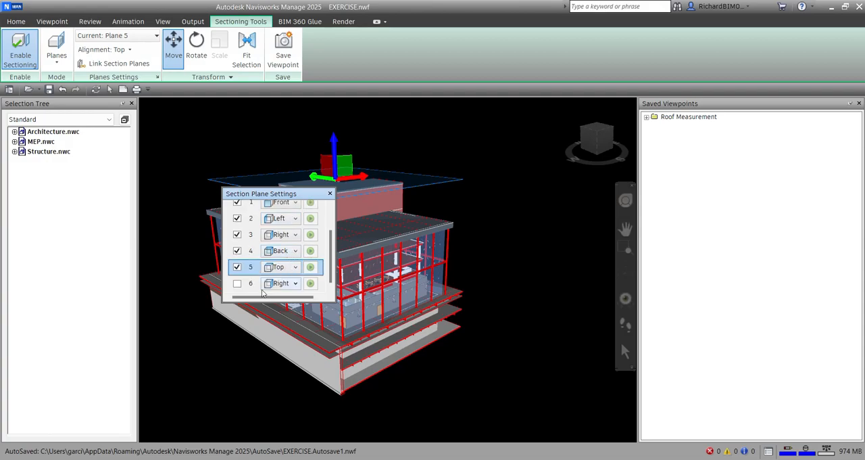
{"action": "left_click", "coordinate": [330, 195]}
- Save the sectioned view of the isolated building block as a viewpoint named Building A
{"action": "middle_click_drag", "start_coordinate": [406, 172], "coordinate": [432, 166], "text": "shift"}
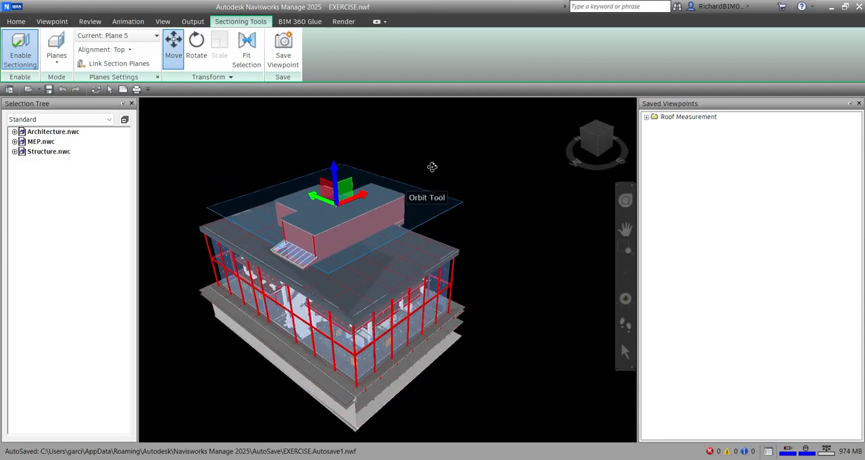
{"action": "left_click", "coordinate": [602, 138]}
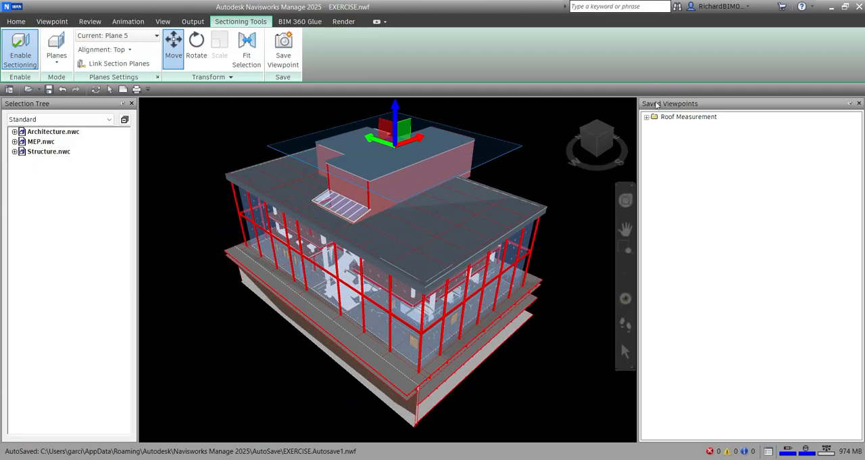
{"action": "right_click", "coordinate": [673, 153]}
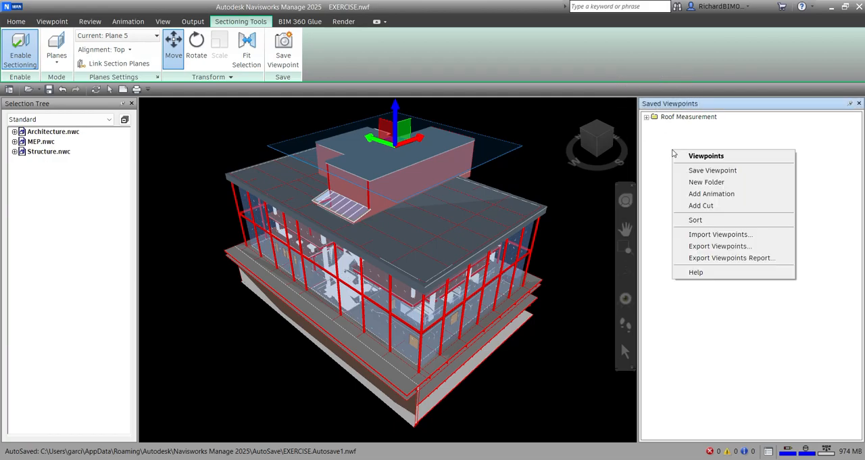
{"action": "left_click", "coordinate": [356, 36]}
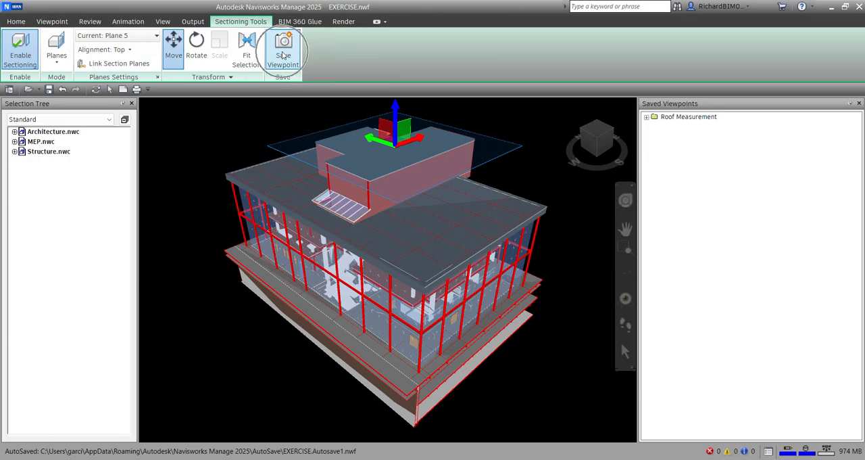
{"action": "left_click", "coordinate": [283, 56]}
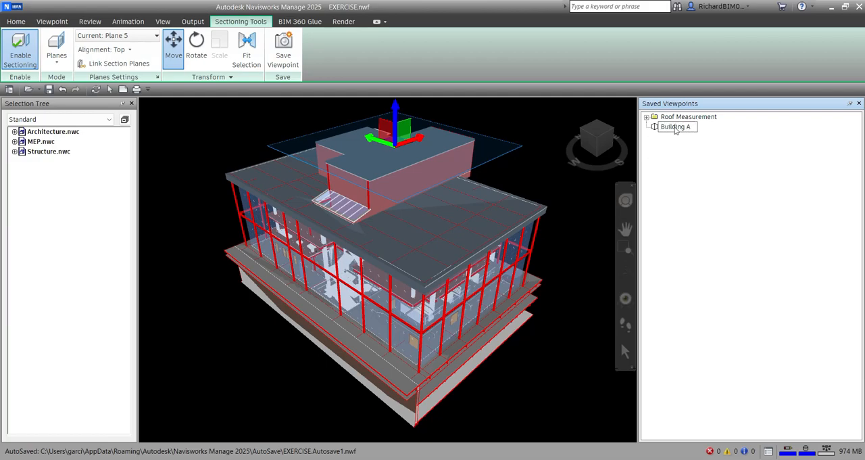
{"action": "key", "text": "Return"}
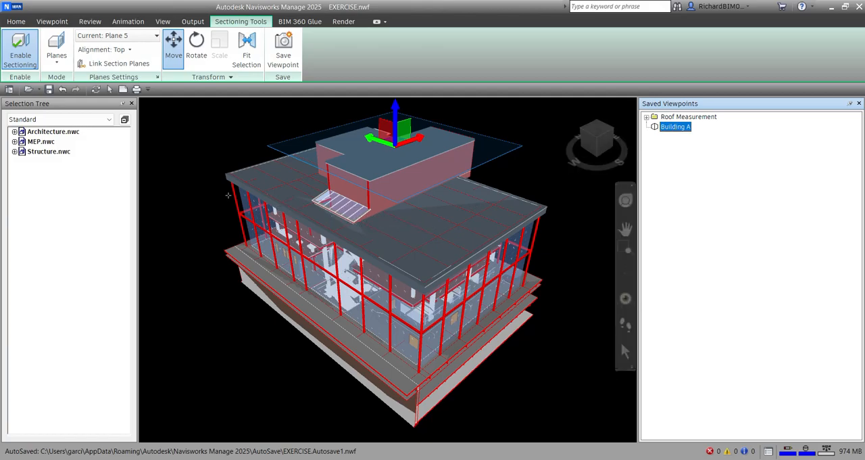
- Turn off sectioning on the model
{"action": "left_click", "coordinate": [21, 52]}
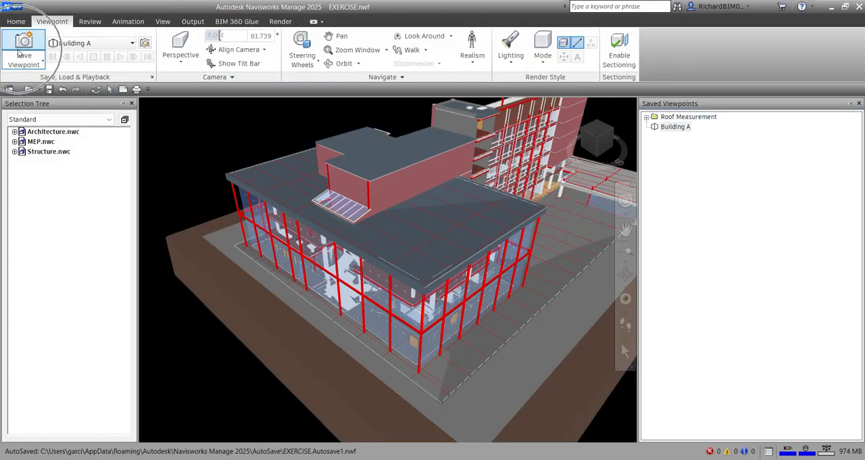
- Zoom out to view the whole unsectioned model, and restore the sectioned block from the saved Building A viewpoint
{"action": "scroll", "coordinate": [320, 298], "scroll_direction": "down", "scroll_amount": 5}
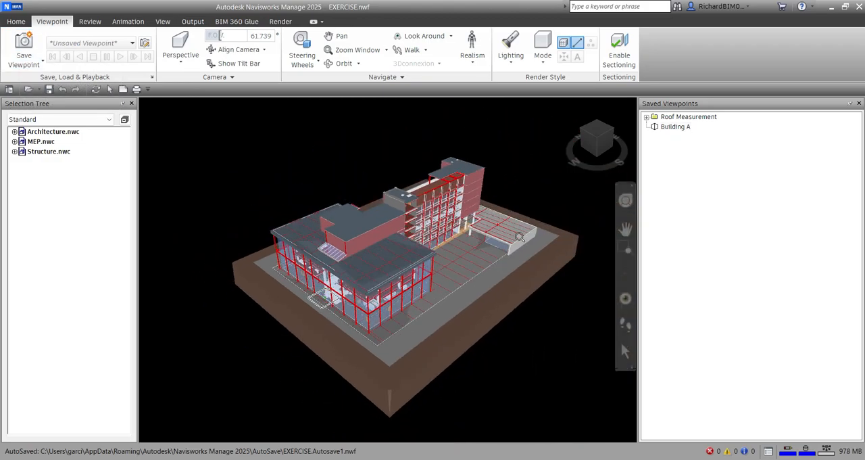
{"action": "middle_click_drag", "start_coordinate": [519, 237], "coordinate": [483, 217]}
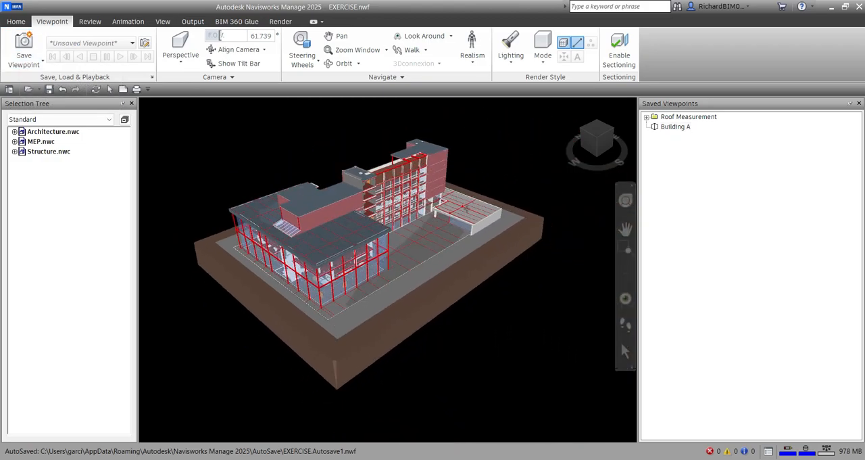
{"action": "left_click", "coordinate": [680, 128]}
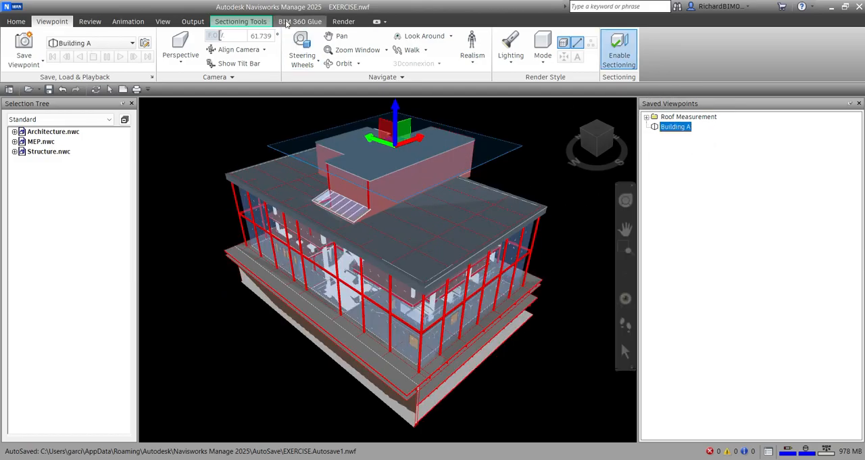
- Switch the current section plane's gizmo to Rotate and back to Move
{"action": "left_click", "coordinate": [240, 22]}
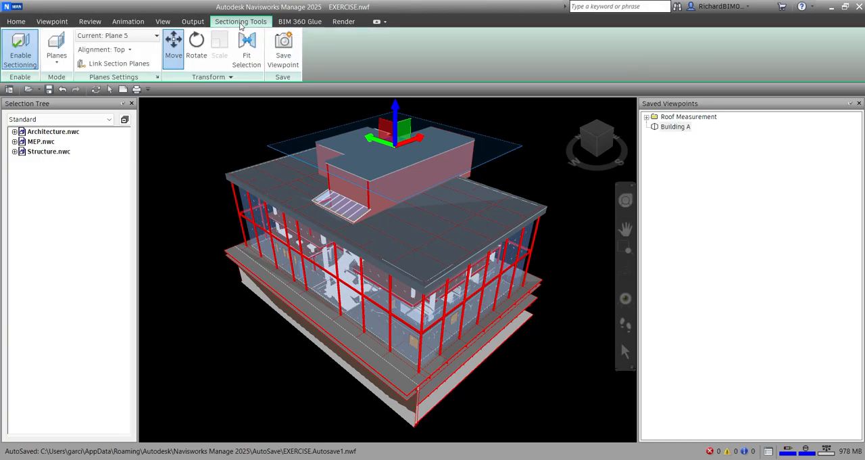
{"action": "left_click", "coordinate": [197, 46]}
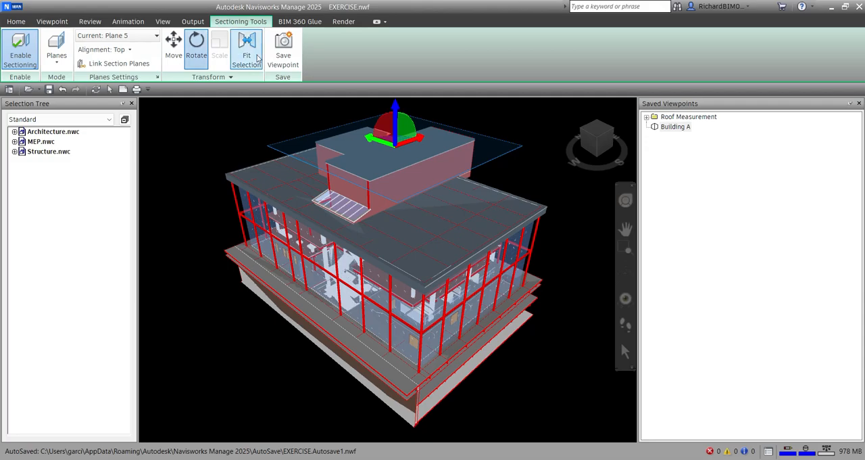
{"action": "left_click", "coordinate": [173, 46]}
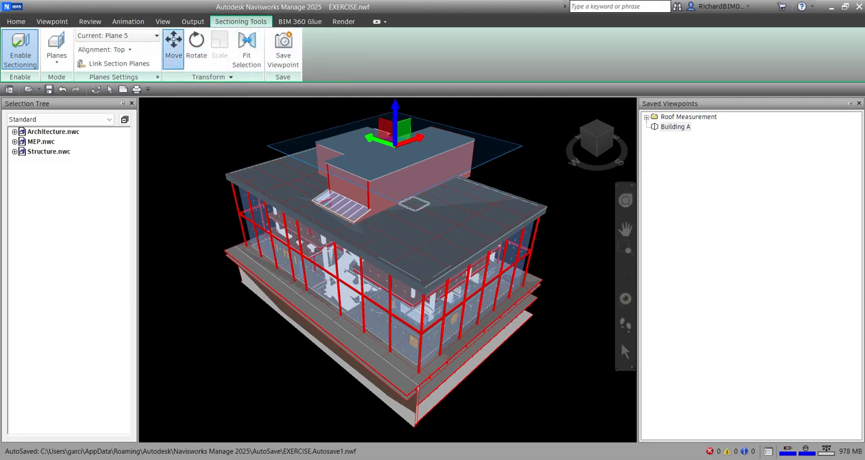
{"action": "mouse_move", "coordinate": [440, 254]}
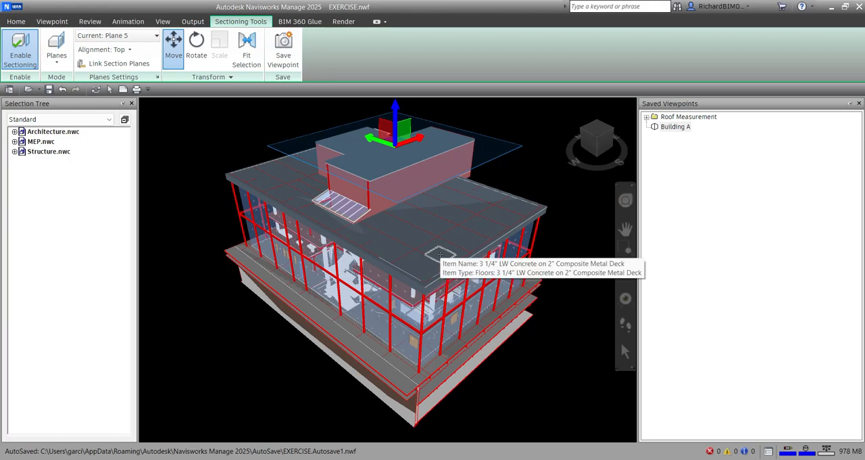